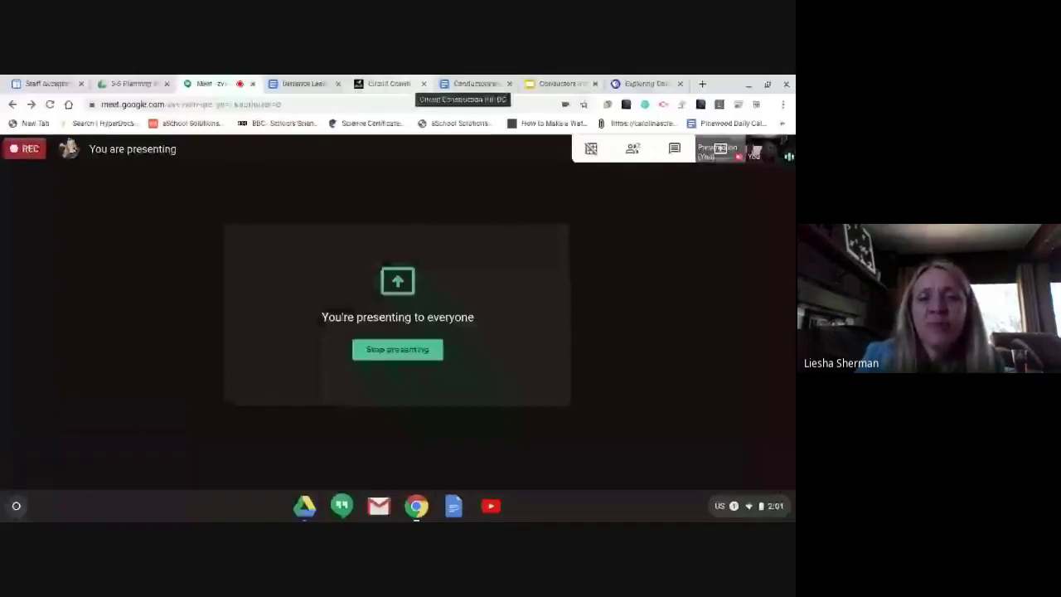
Switch to the Circuit Construction Kit browser tab to show the PhET start screen.
left_click(402, 85)
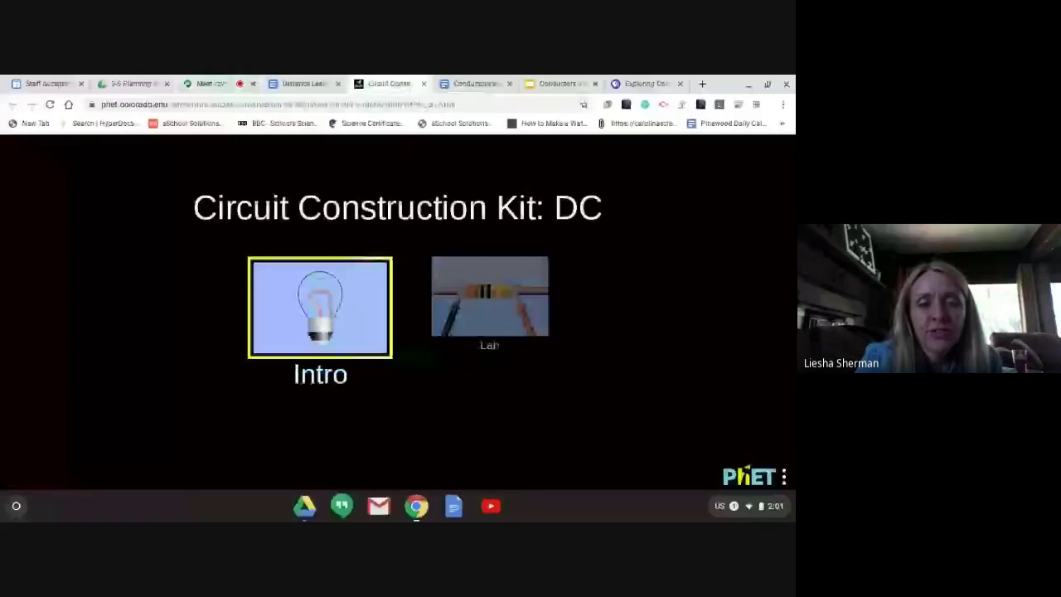
Open the Intro screen and place a battery and a wire on the workspace.
left_click(334, 320)
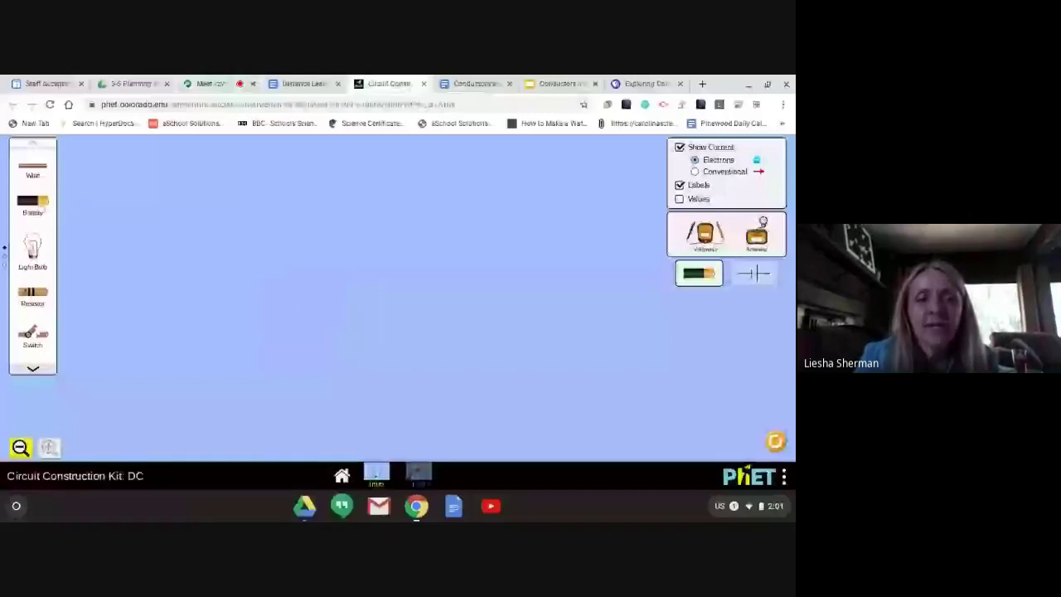
left_click_drag(43, 206, 296, 305)
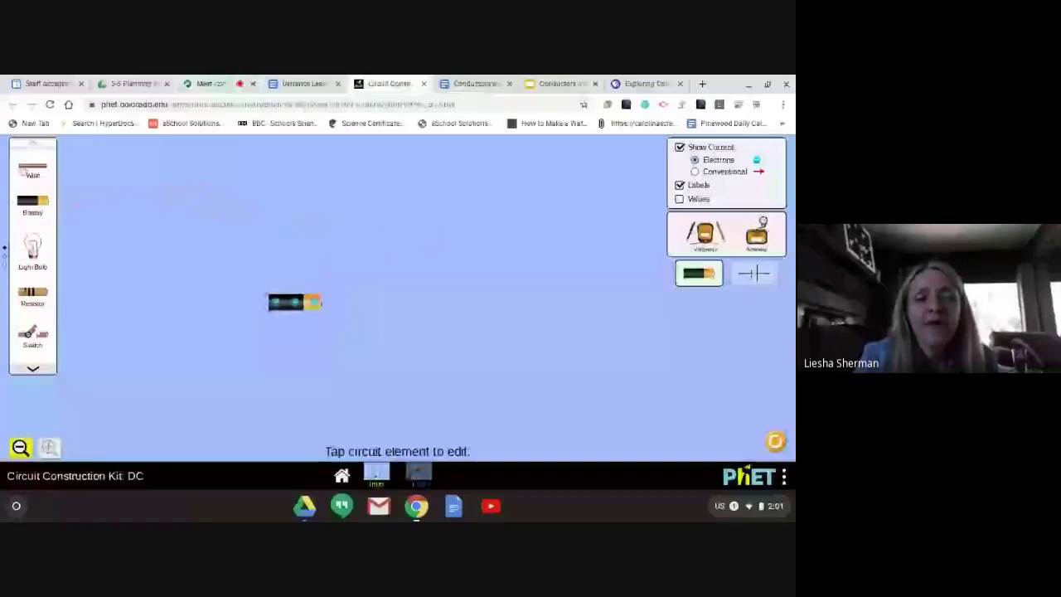
left_click_drag(25, 170, 302, 299)
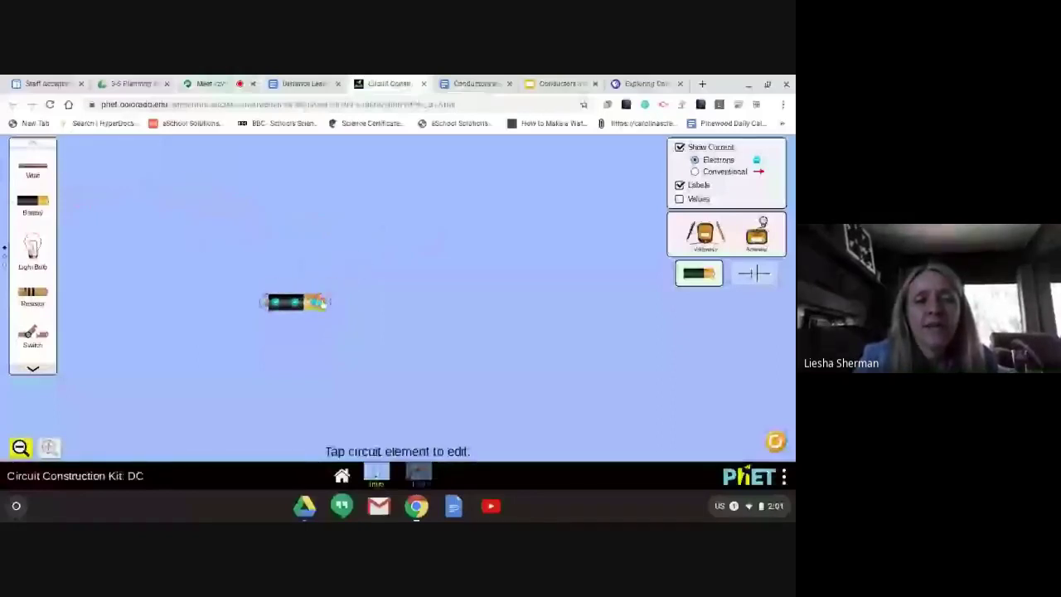
Delete the trial battery, leaving only the wire on the canvas.
right_click(320, 301)
left_click(286, 300)
left_click(286, 300)
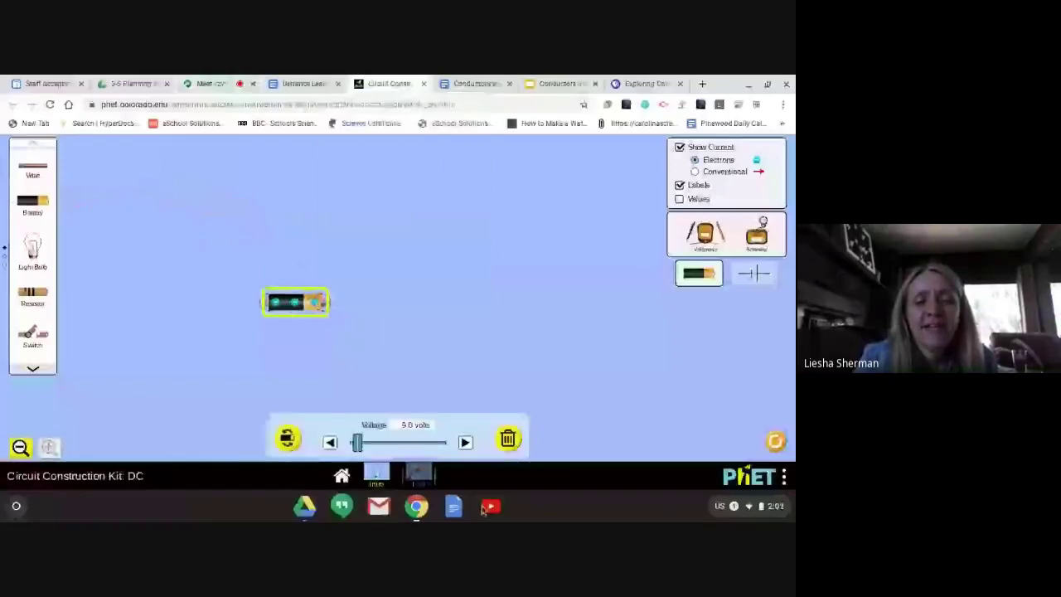
left_click(509, 439)
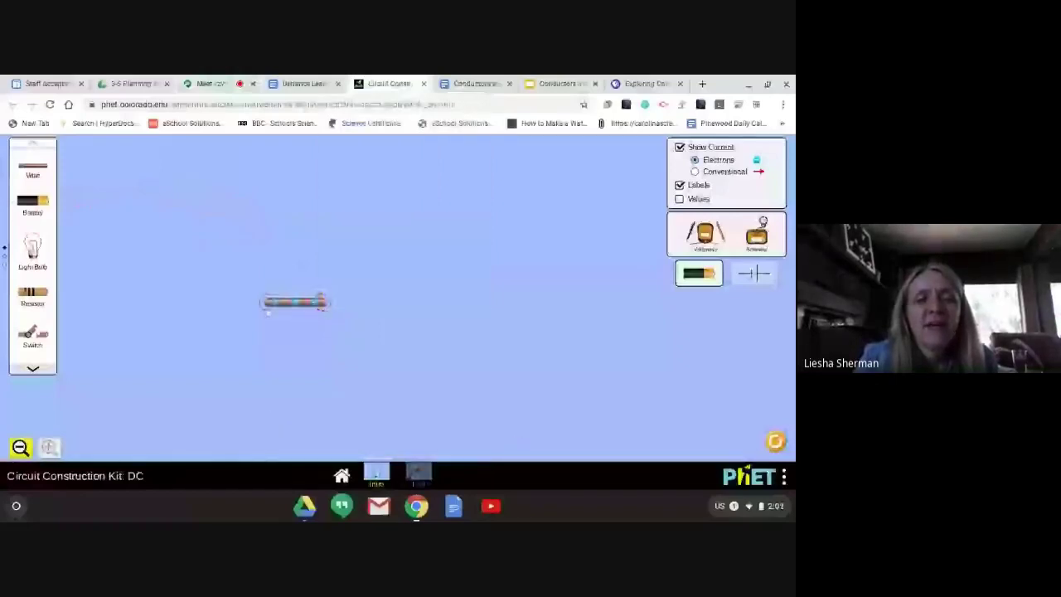
Stand the wire upright, add a battery at its base, a wire rightward, a bulb on top, and a bulb wire.
left_click_drag(324, 302, 273, 235)
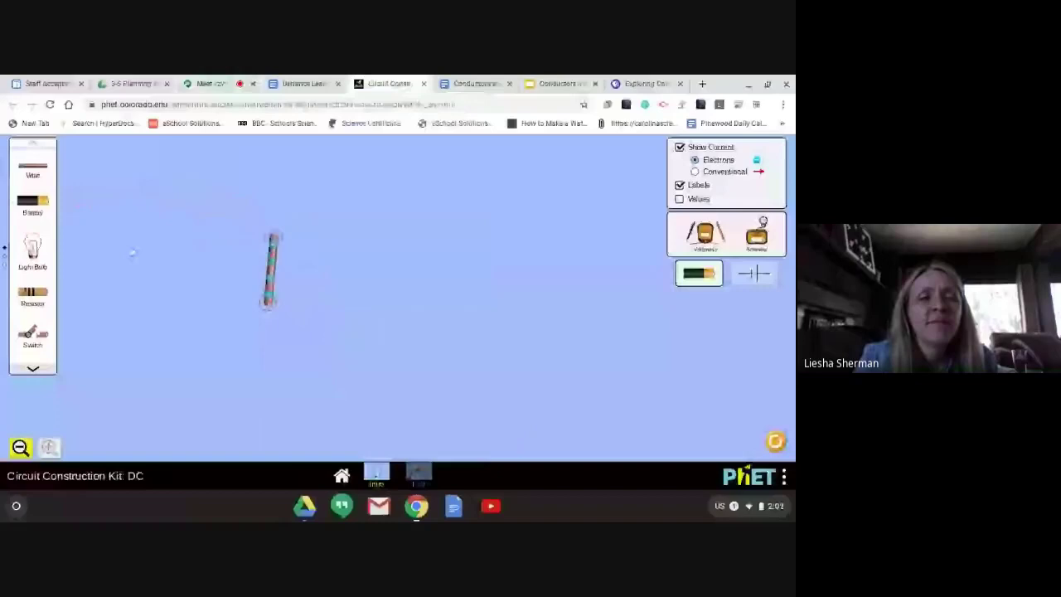
left_click_drag(29, 193, 305, 310)
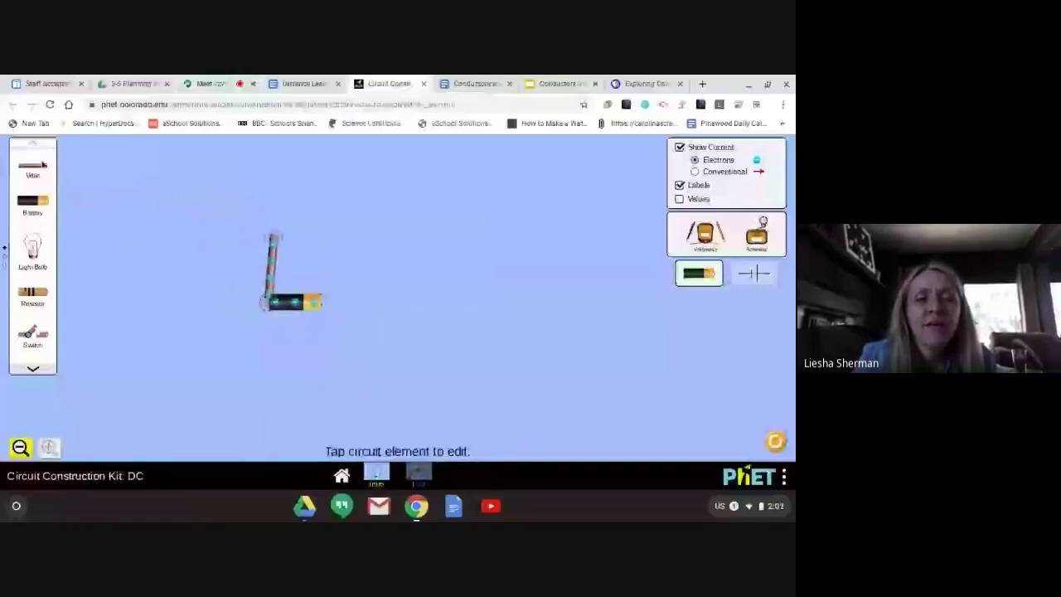
left_click_drag(41, 165, 359, 302)
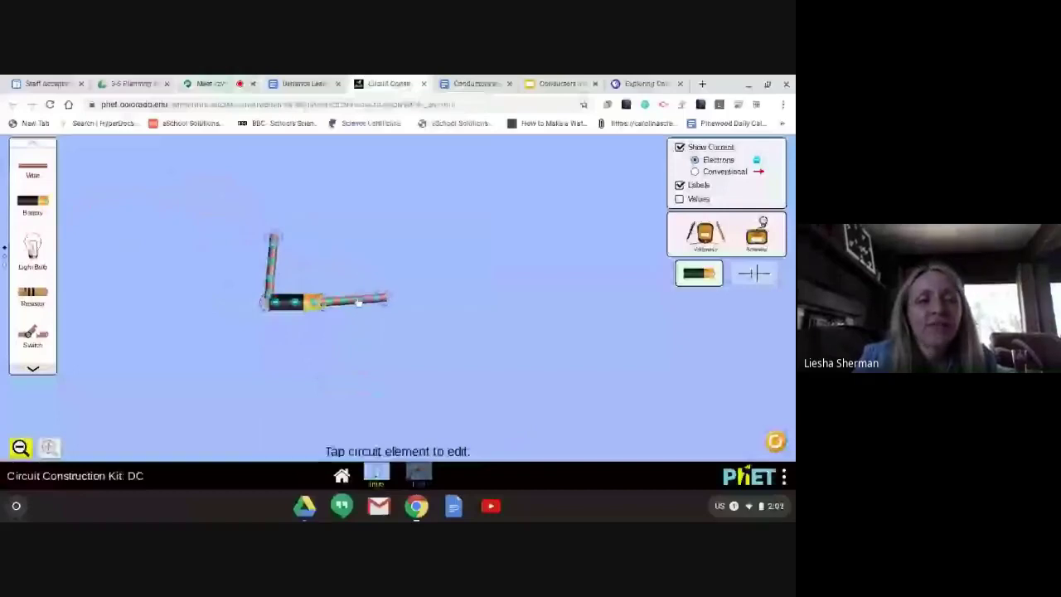
left_click_drag(33, 253, 276, 220)
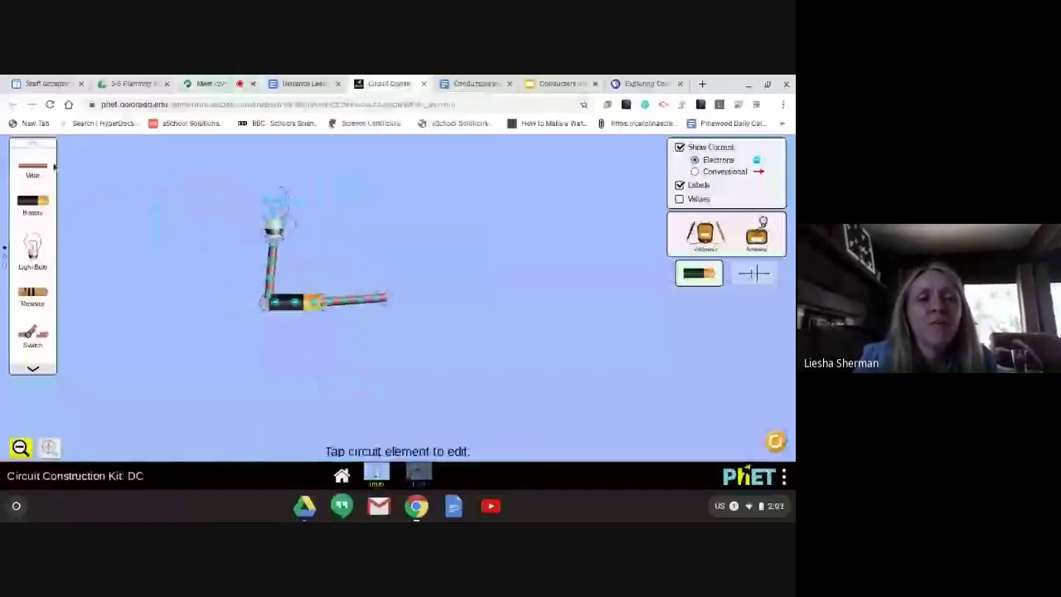
left_click_drag(40, 168, 373, 234)
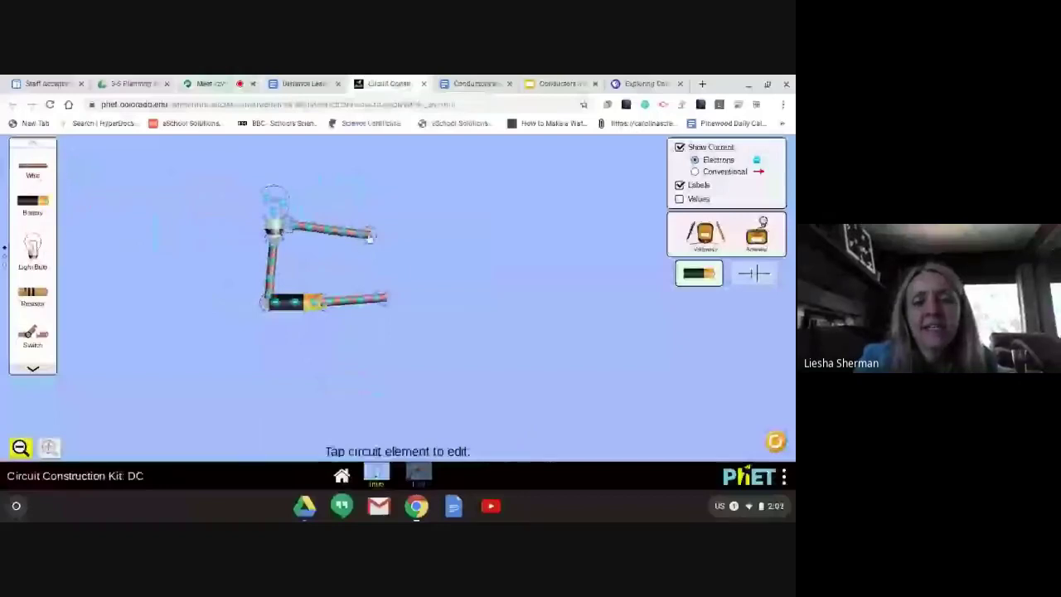
Join the bulb wire to the battery wire to light the bulb, then cut that junction open.
left_click_drag(373, 235, 383, 296)
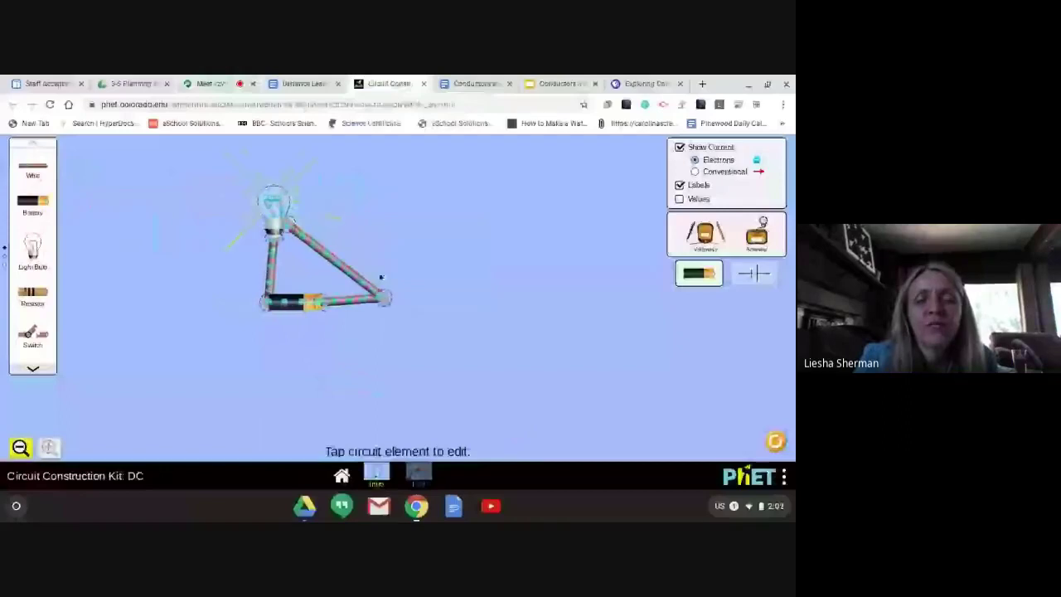
left_click_drag(383, 296, 390, 244)
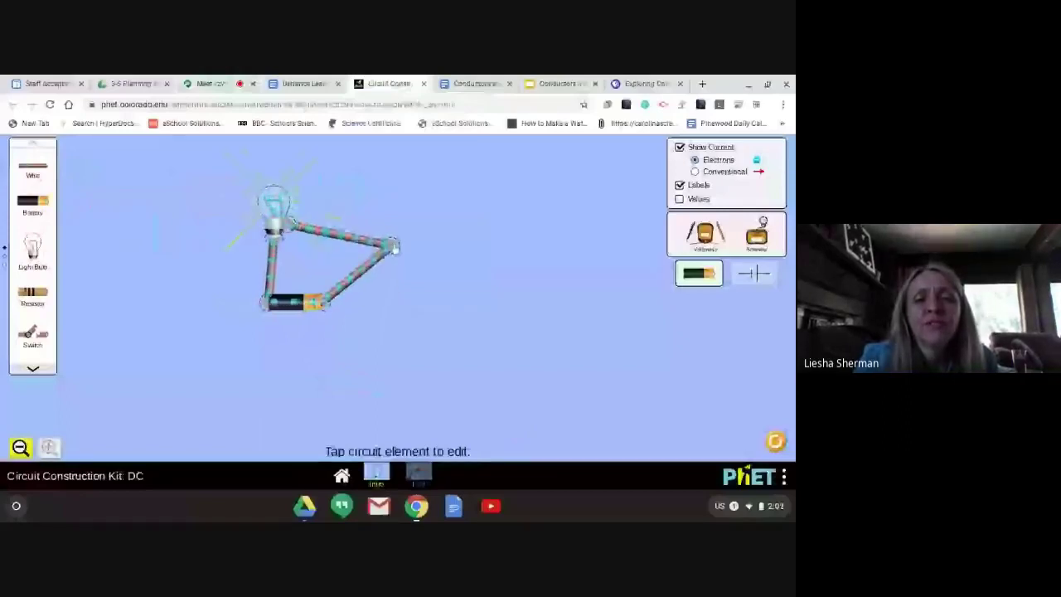
left_click(391, 244)
left_click(426, 238)
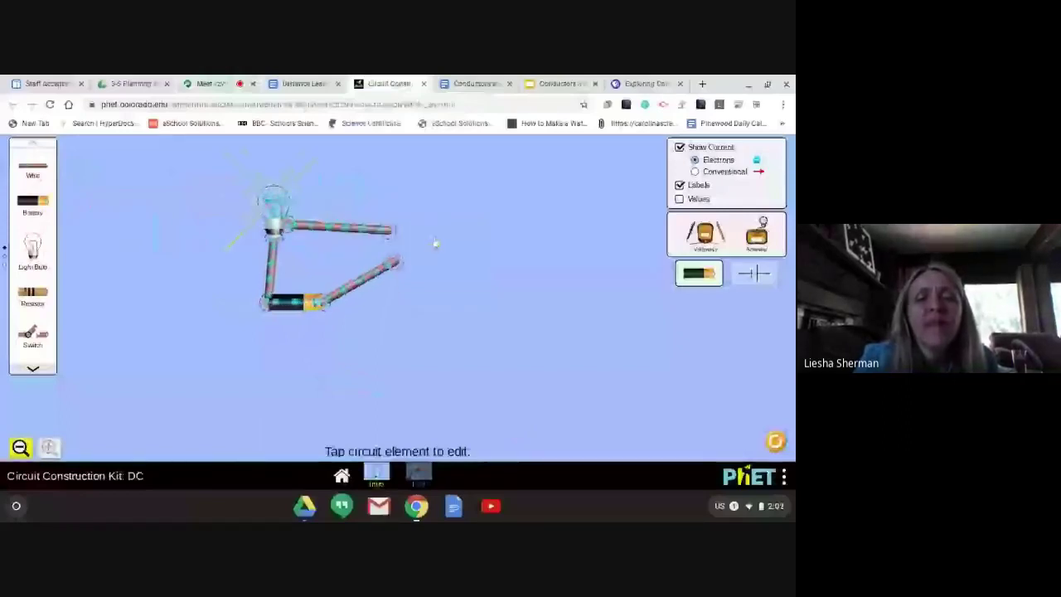
mouse_move(393, 264)
left_mouse_down()
mouse_move(396, 280)
mouse_move(405, 273)
left_mouse_up()
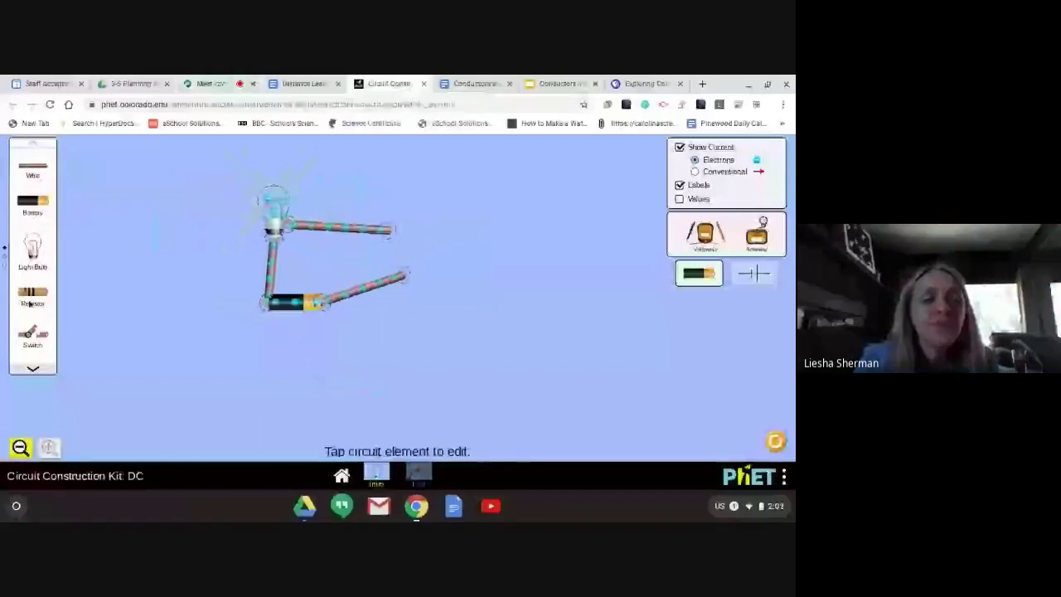
Page through the parts toolbox and return to the page with fuse, dollar bill, paper clip and coin.
left_click(34, 369)
left_click(34, 369)
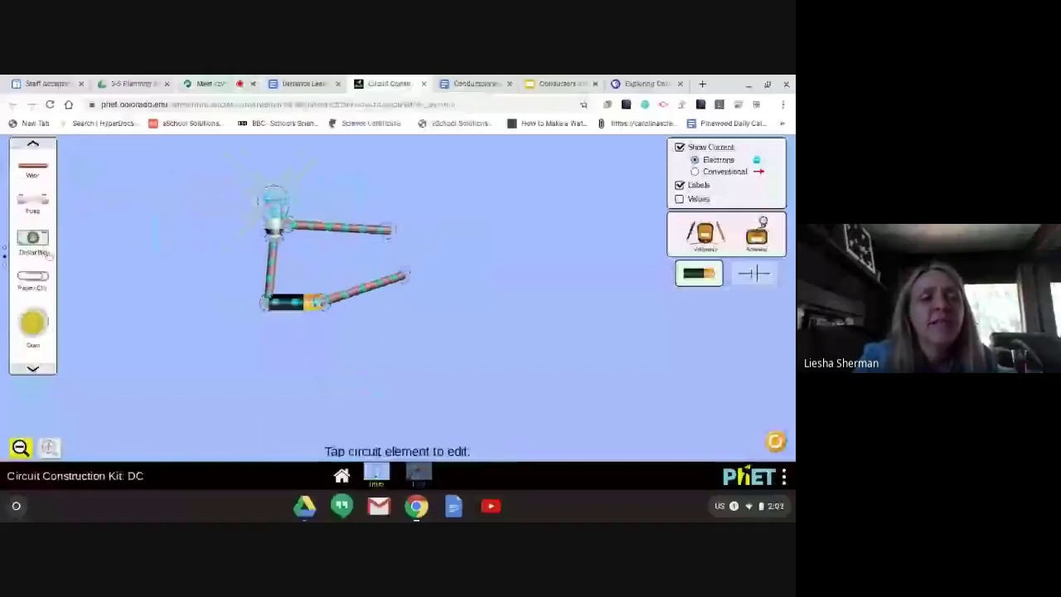
left_click(34, 369)
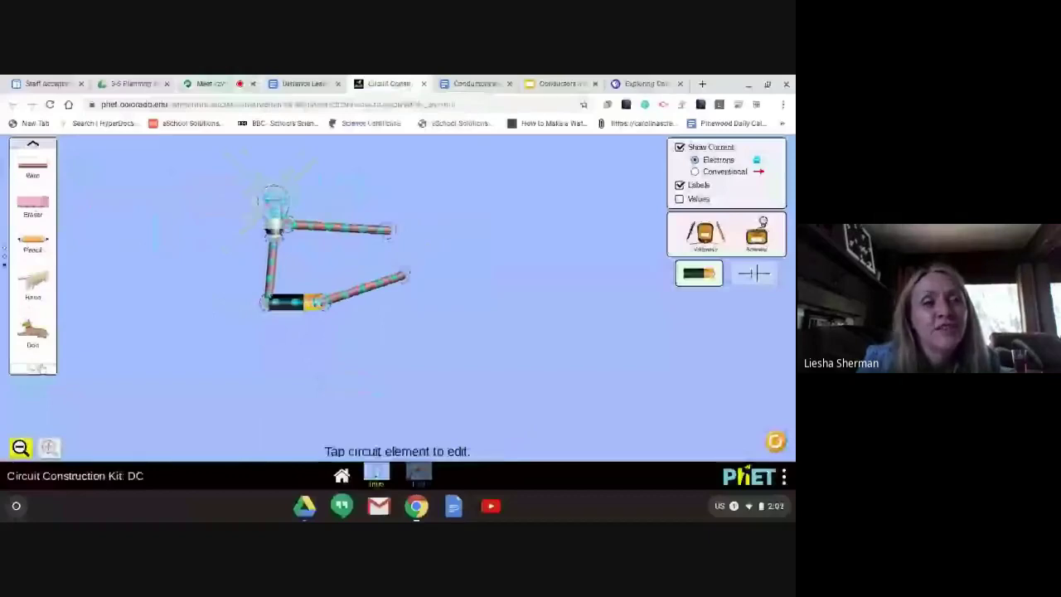
left_click(39, 150)
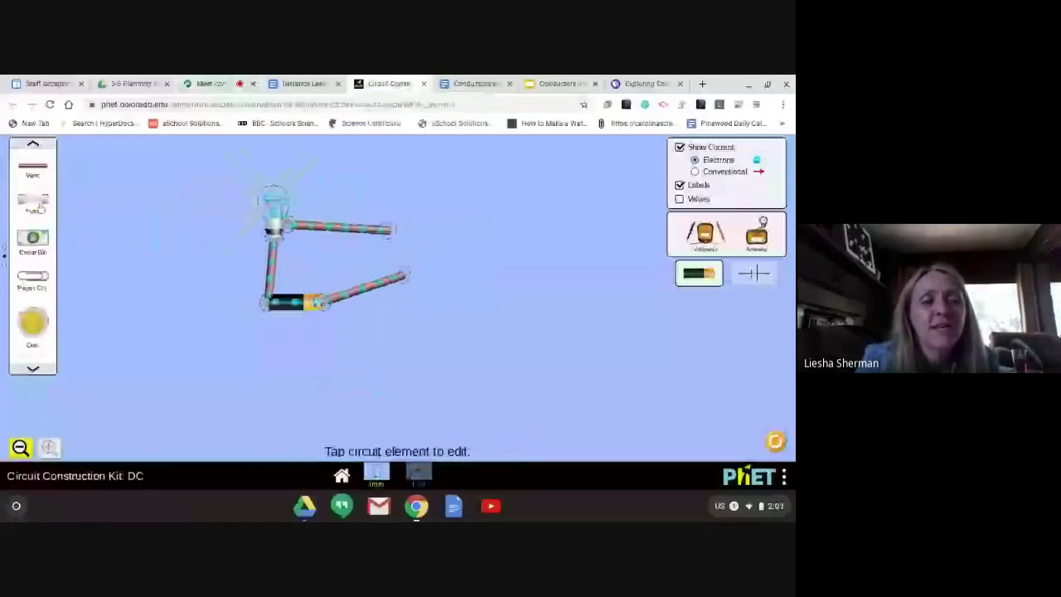
Bridge the gap with a fuse so the bulb lights, then delete the fuse.
left_click_drag(152, 194, 403, 272)
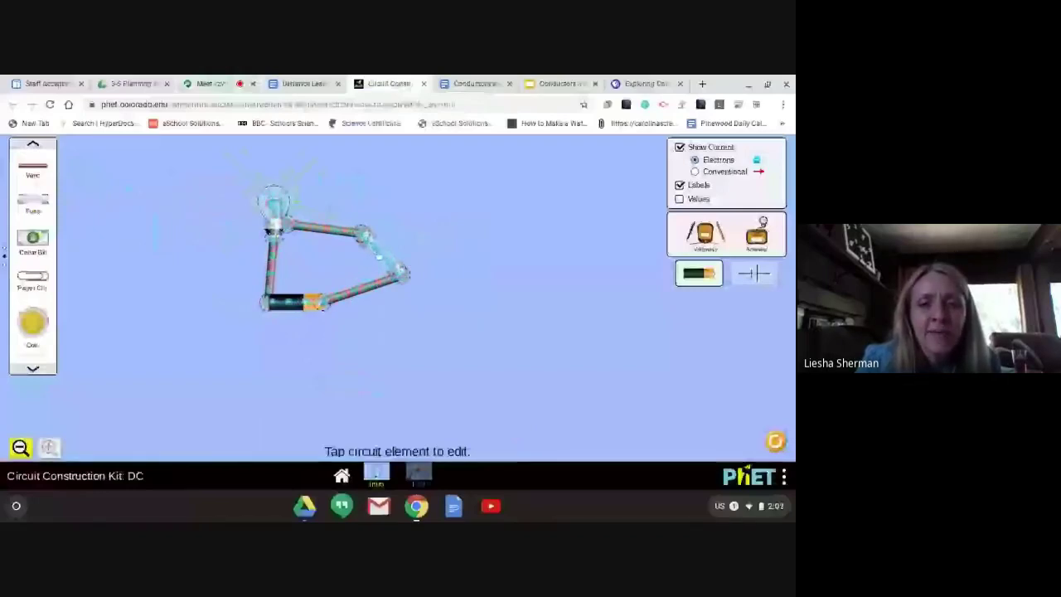
left_click(381, 253)
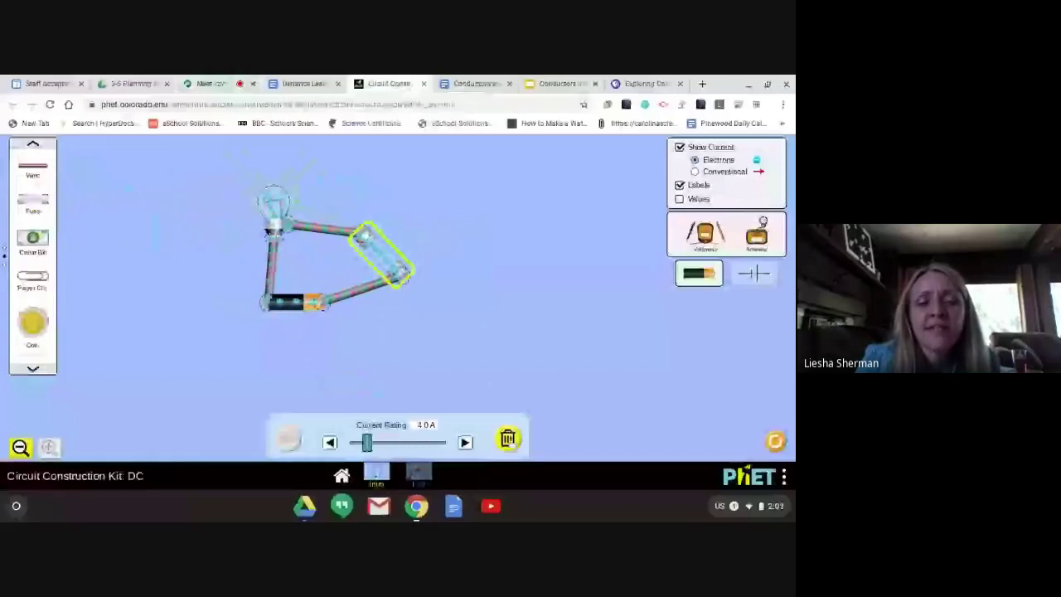
left_click(507, 439)
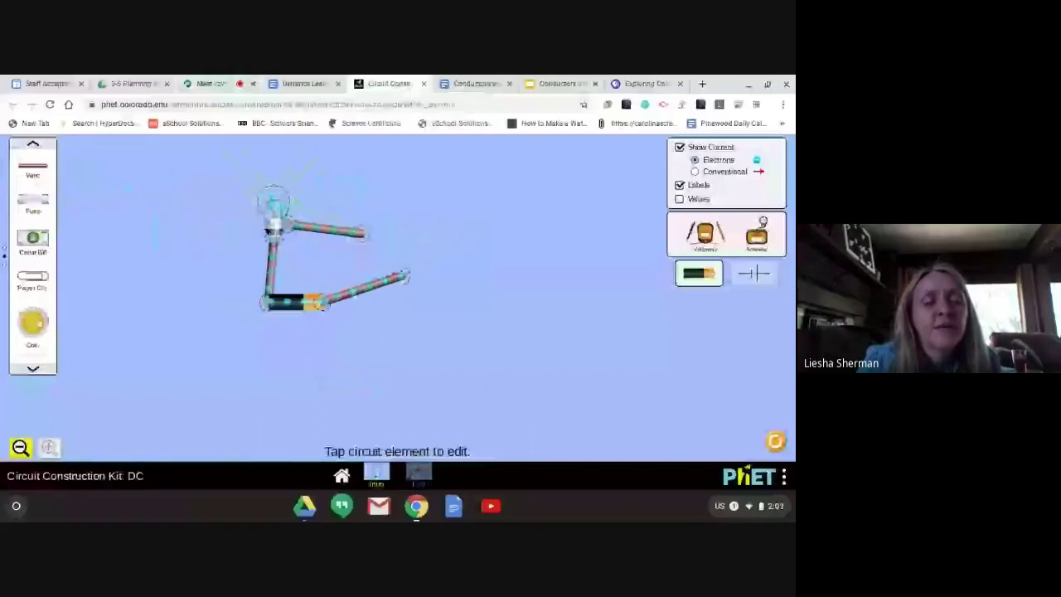
Page the toolbox forward and back so the fuse is offered again.
left_click(37, 370)
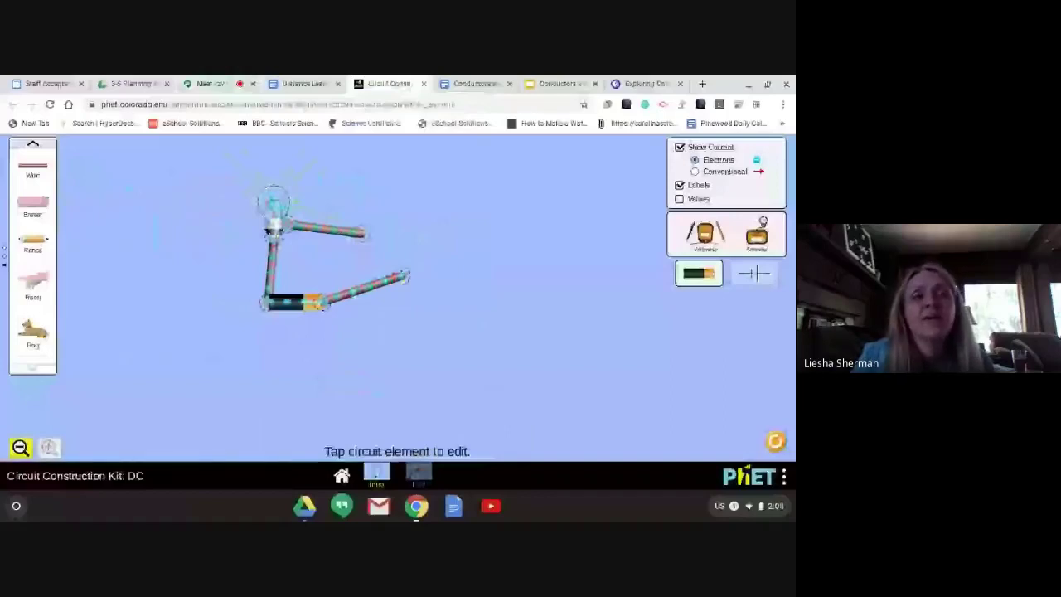
left_click(33, 145)
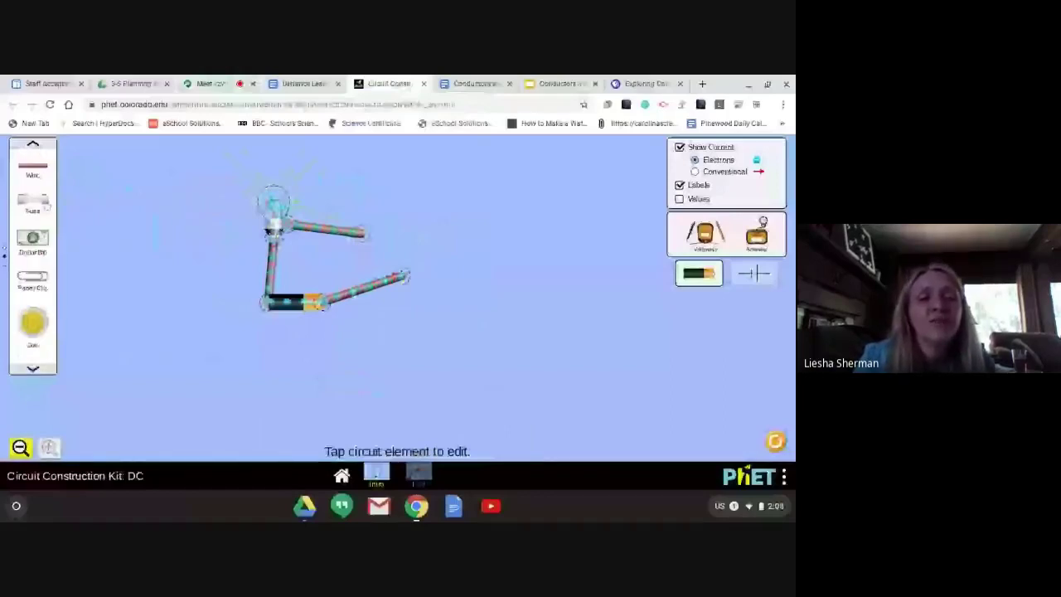
Place a 4.0 A fuse across the gap again, then delete it to reopen the circuit.
left_click_drag(236, 224, 405, 272)
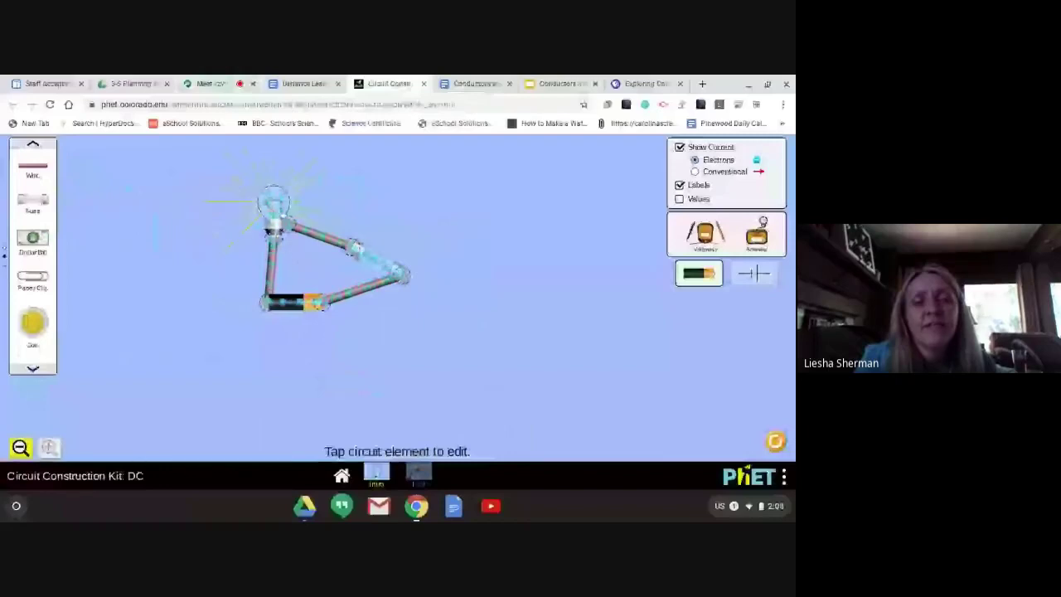
left_click(377, 271)
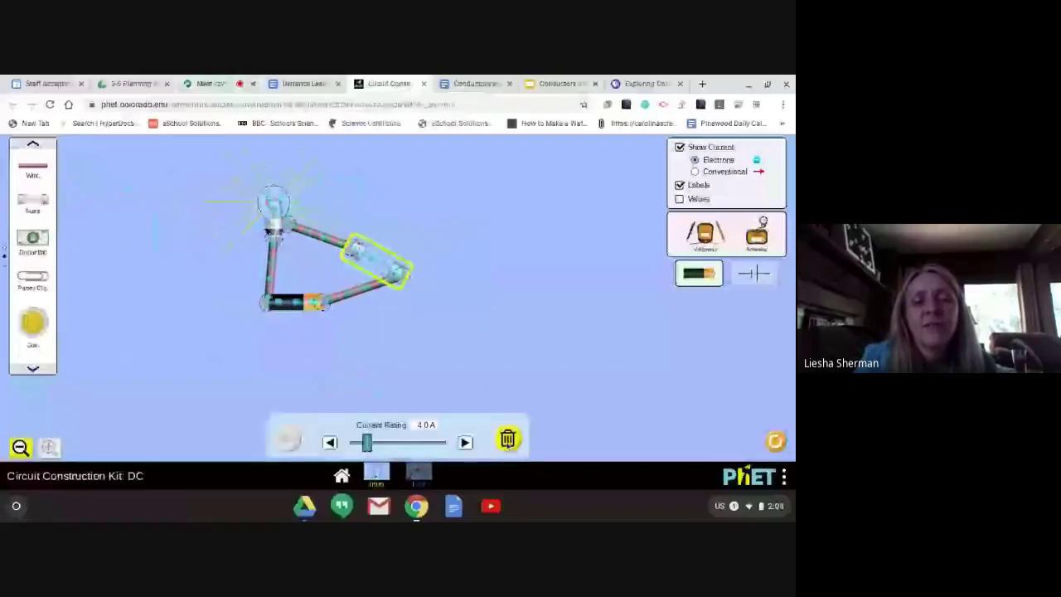
left_click(507, 438)
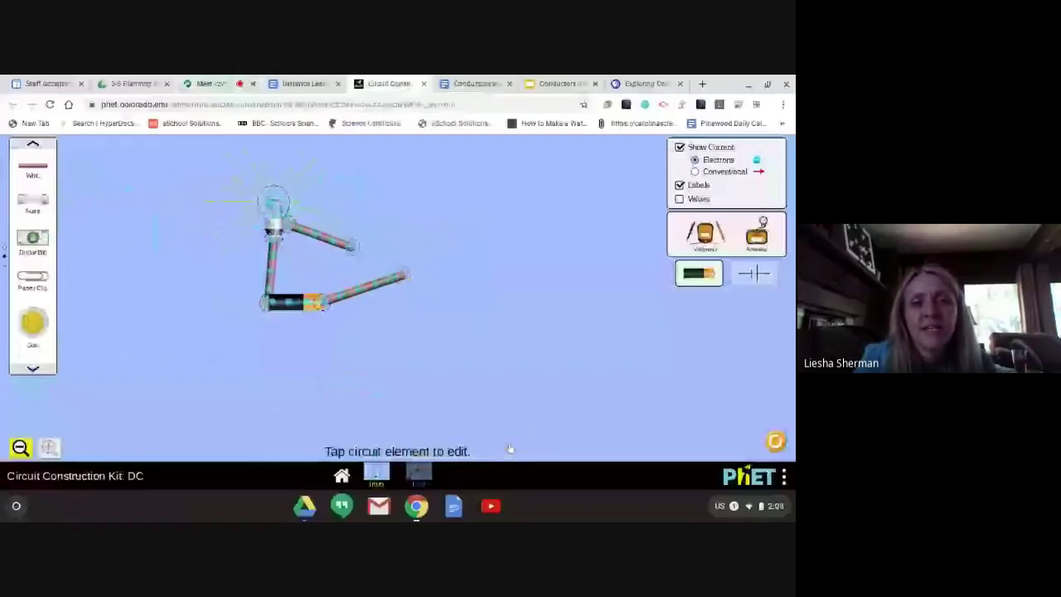